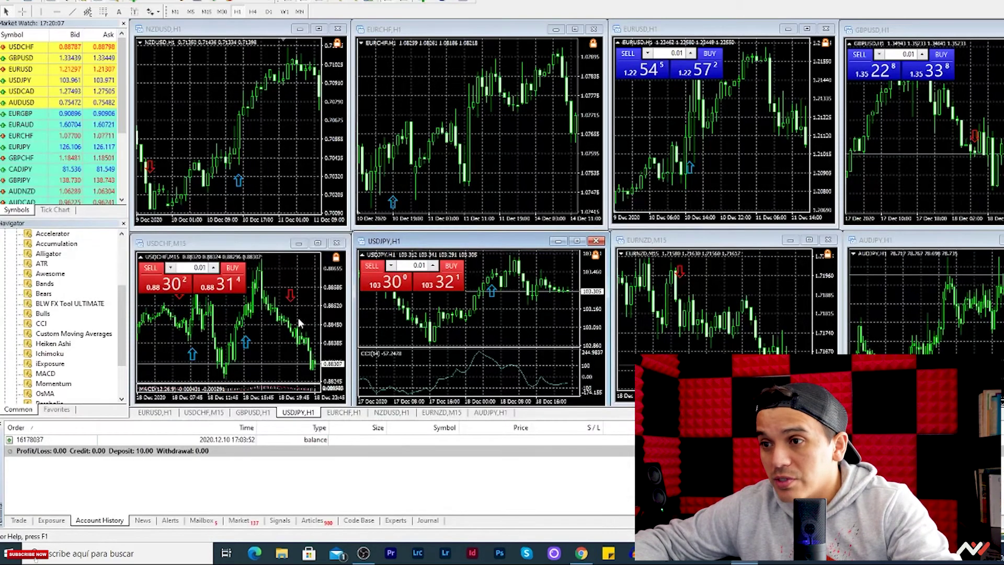
# - Set the MetaTrader 4 USDCHF chart to the 1 Hour timeframe and return to TradingView's USDCHF chart
pyautogui.rightClick(285, 320)
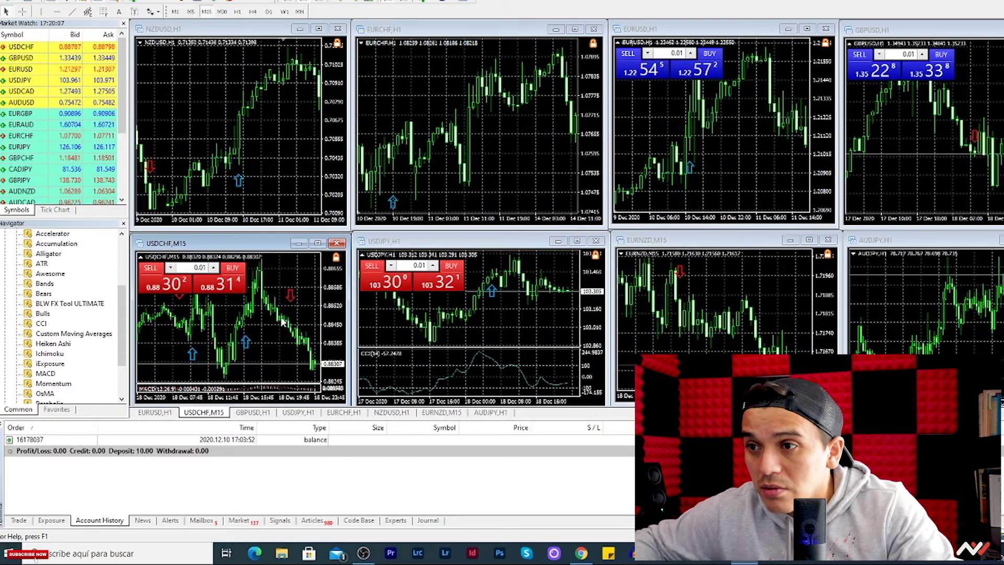
pyautogui.moveTo(333, 147)
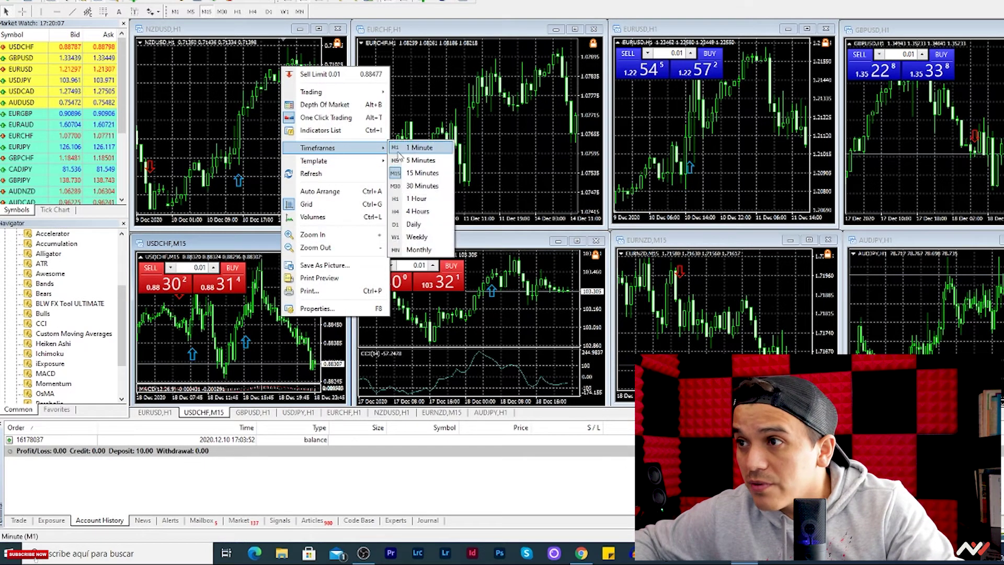
pyautogui.click(417, 199)
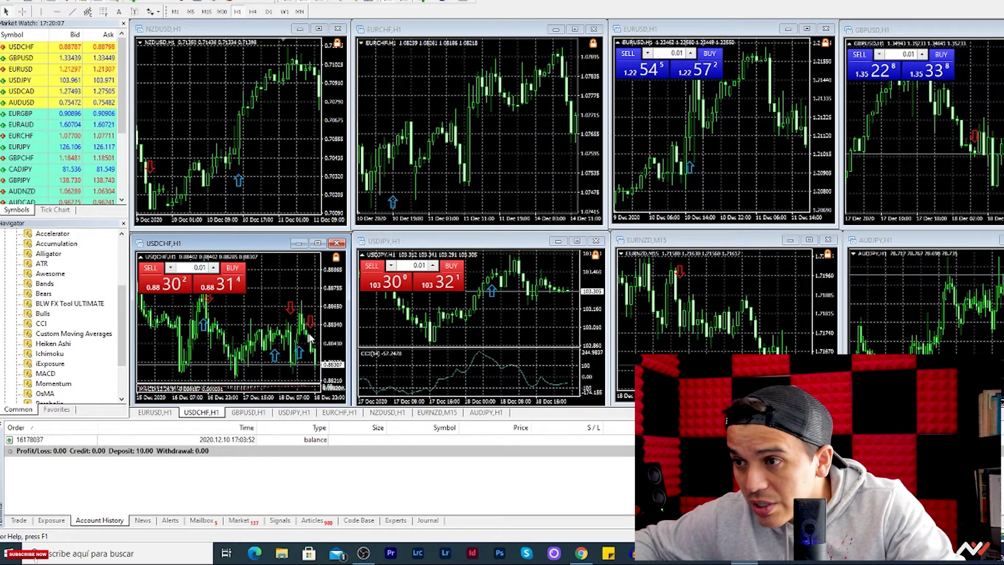
pyautogui.hotkey('alt', 'Tab')
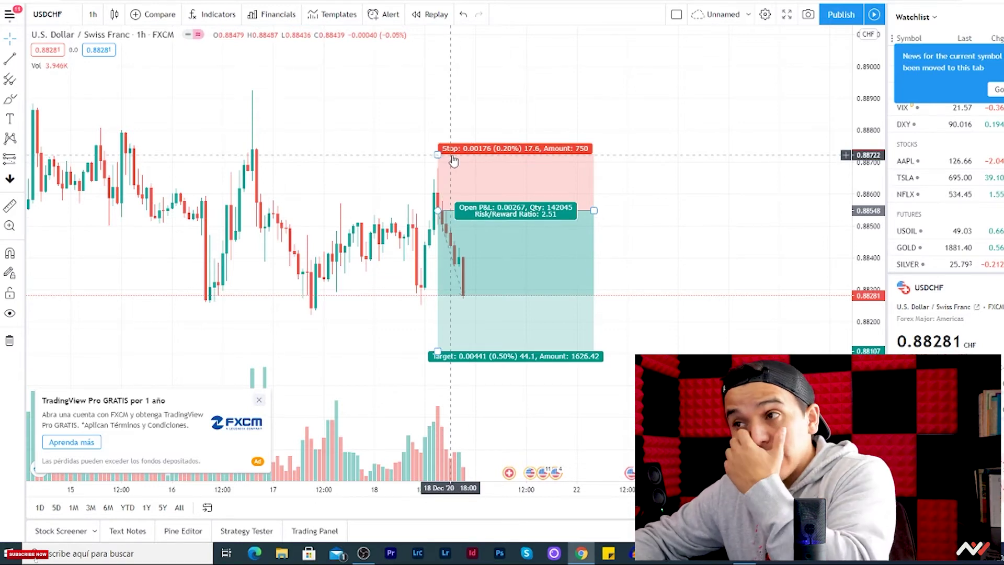
# - Move the USDCHF short position's stop to 0.88752 and its target to about 0.88236
pyautogui.moveTo(438, 155); pyautogui.dragTo(438, 146)
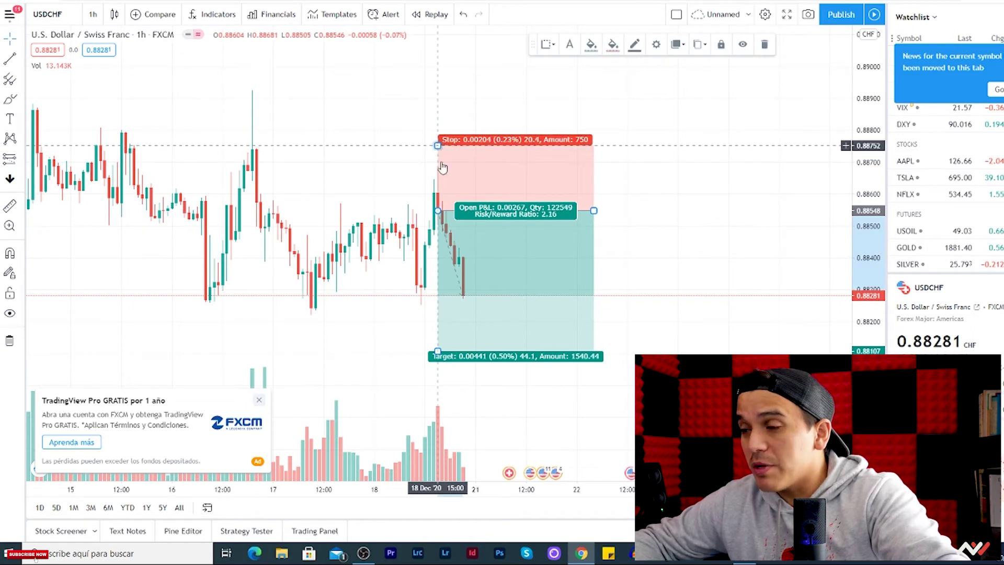
pyautogui.moveTo(433, 352); pyautogui.dragTo(434, 373)
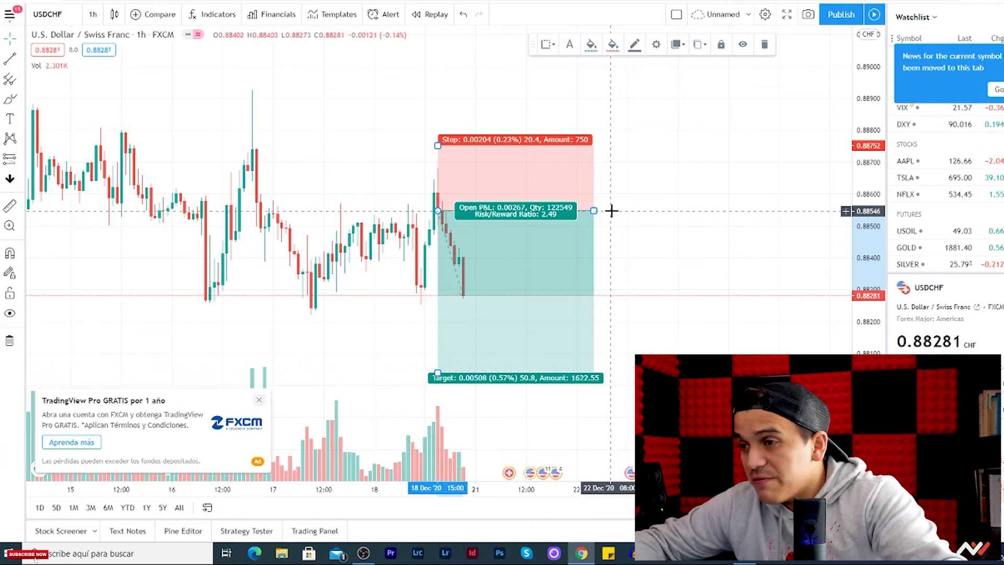
pyautogui.moveTo(438, 373); pyautogui.dragTo(445, 314)
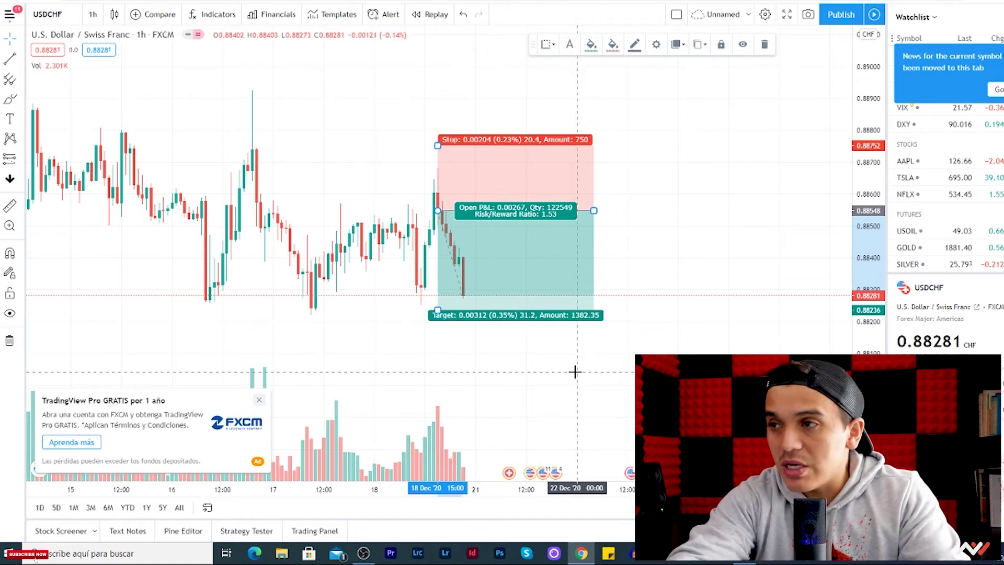
# - Work out 31 pips in the calculator and raise the short position's target to 0.88278
pyautogui.press('XF86Calculator')
pyautogui.write('31')
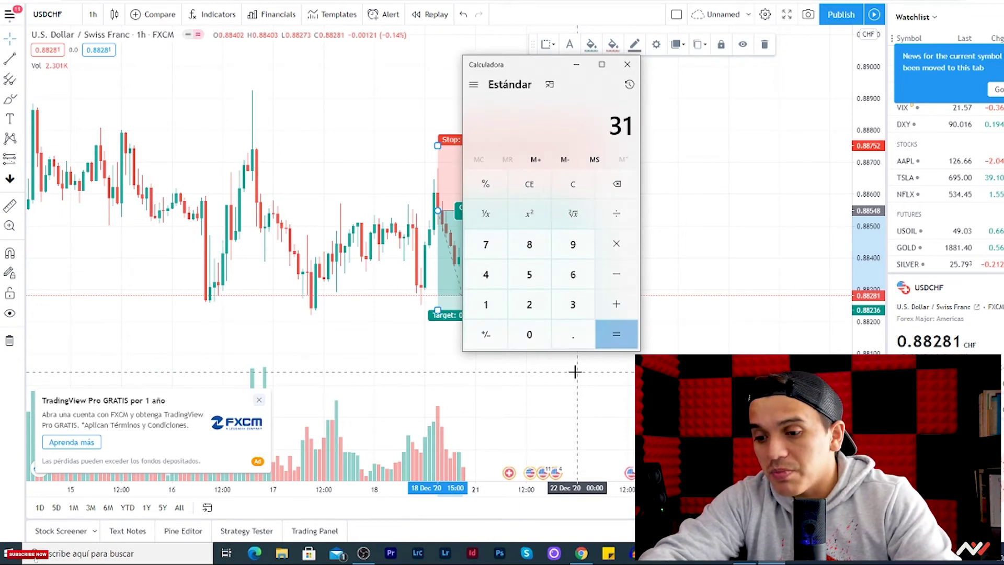
pyautogui.hotkey('alt', 'F4')
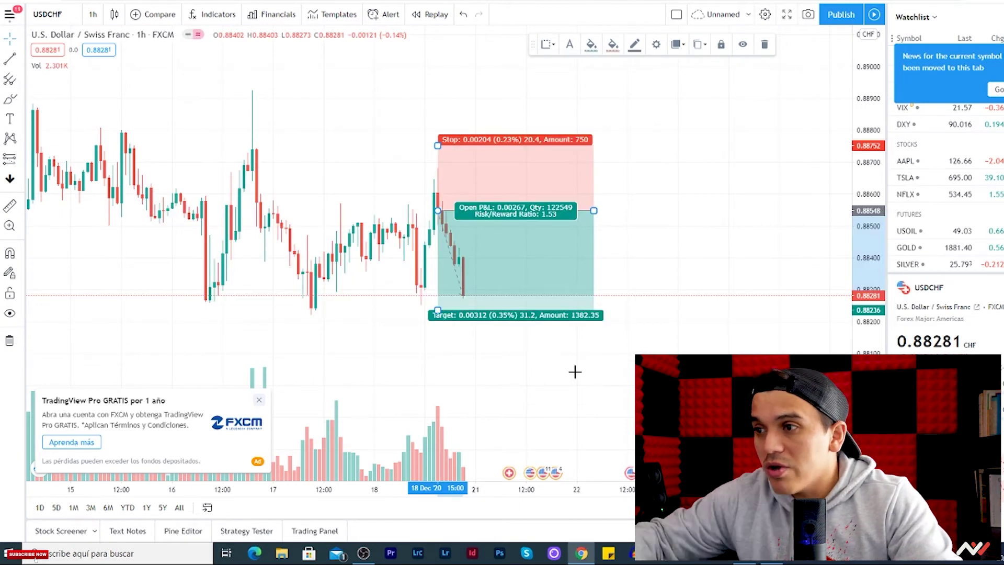
pyautogui.moveTo(437, 310); pyautogui.dragTo(438, 295)
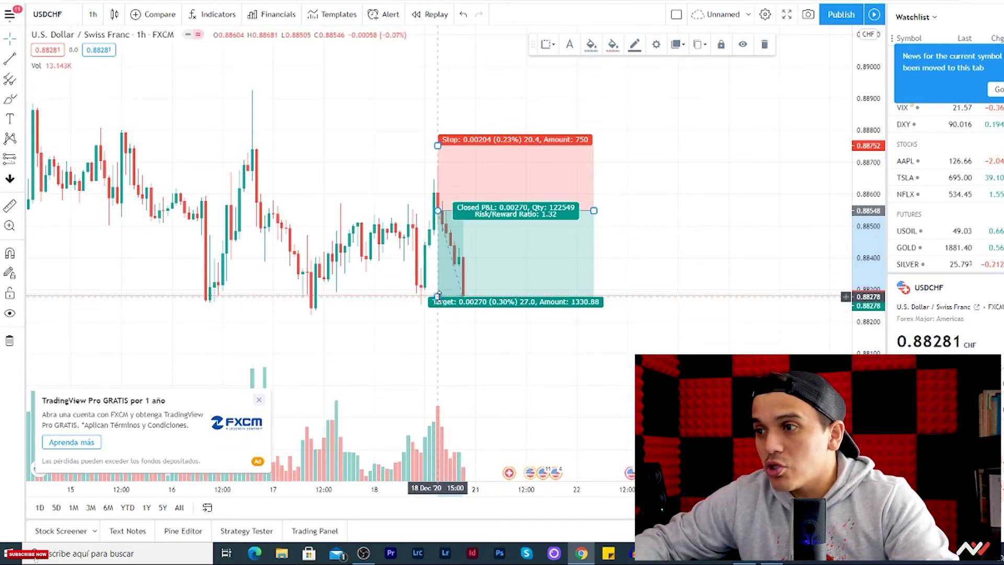
# - Recheck the target distance as 27 pips in the calculator, then go back to MetaTrader 4
pyautogui.hotkey('alt', 'Tab')
pyautogui.press('BackSpace')
pyautogui.press('BackSpace')
pyautogui.write('27')
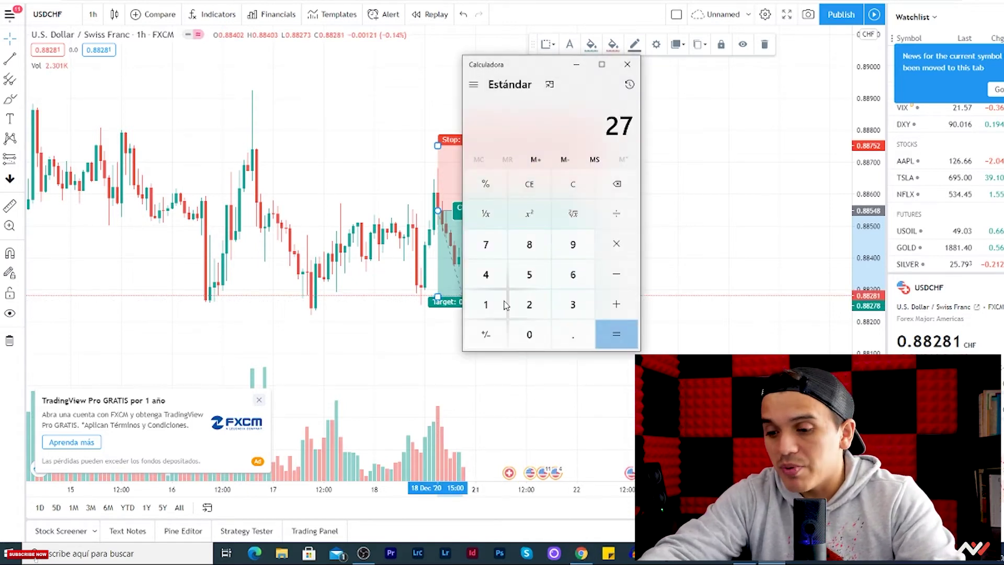
pyautogui.hotkey('alt', 'Tab')
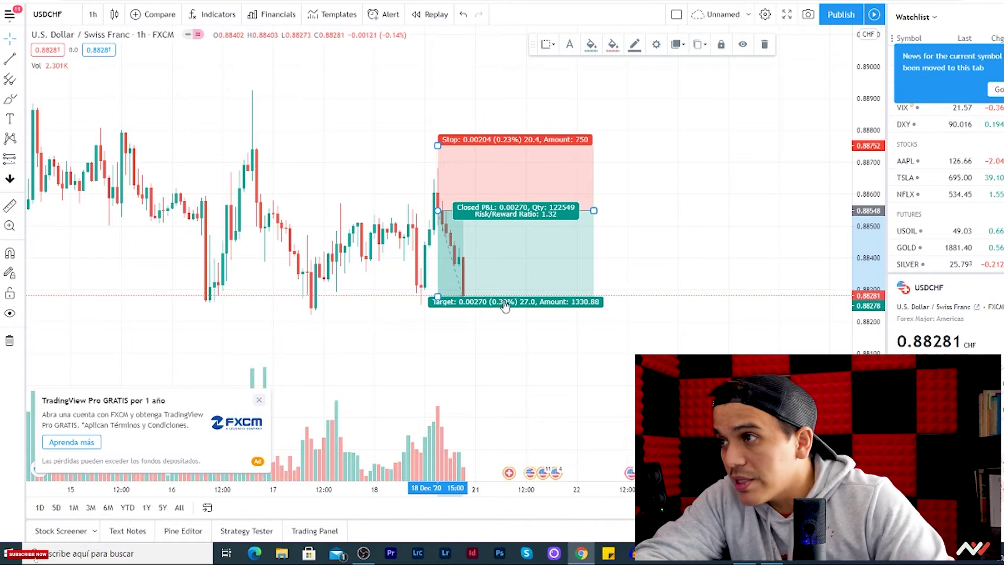
pyautogui.hotkey('alt', 'Tab')
pyautogui.hotkey('alt', 'Tab')
pyautogui.hotkey('alt', 'Tab')
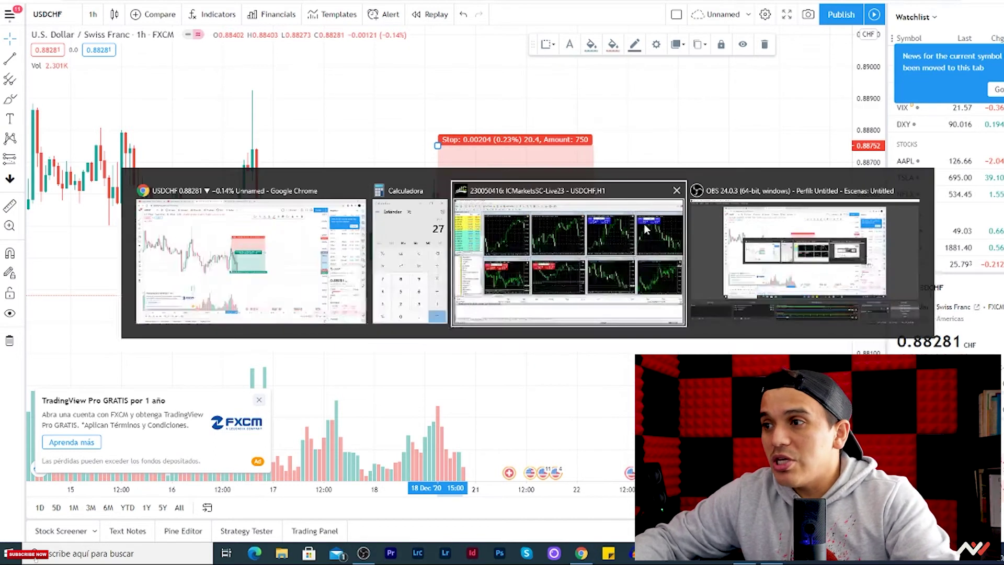
# - Load the EURCHF chart in TradingView through symbol search, then return to MetaTrader 4
pyautogui.rightClick(274, 122)
pyautogui.hotkey('alt', 'Tab')
pyautogui.write('EUR')
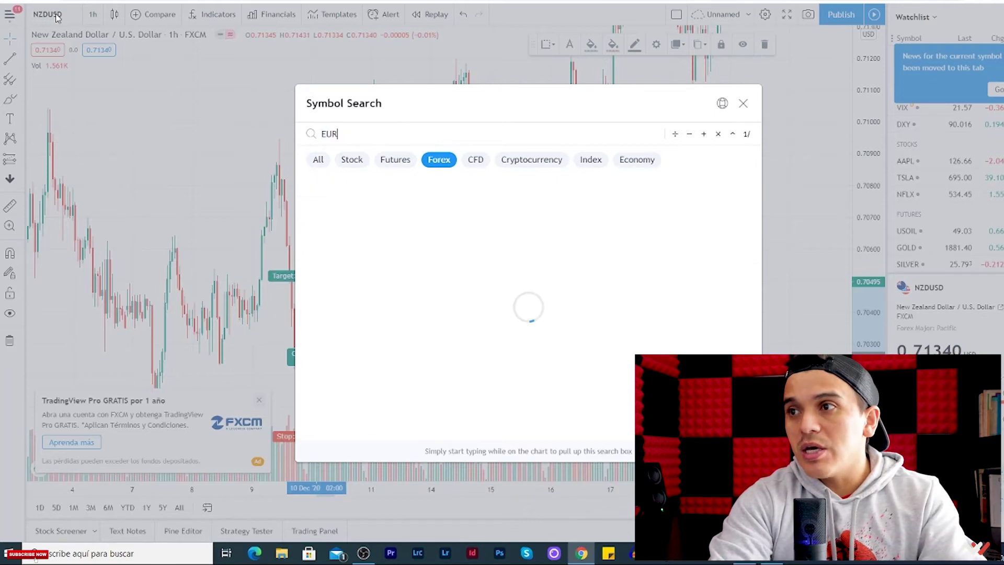
pyautogui.write('ZCHF')
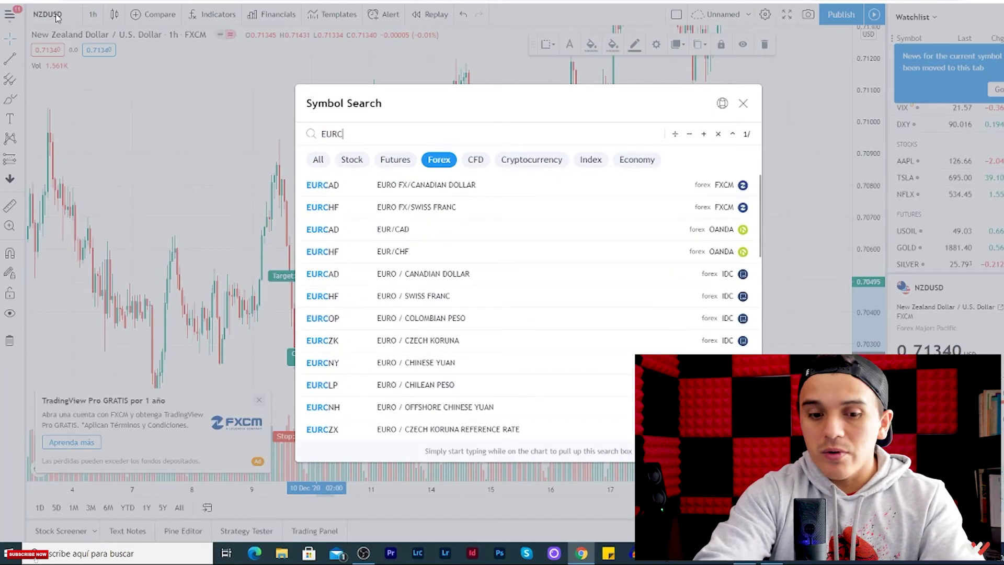
pyautogui.press('Return')
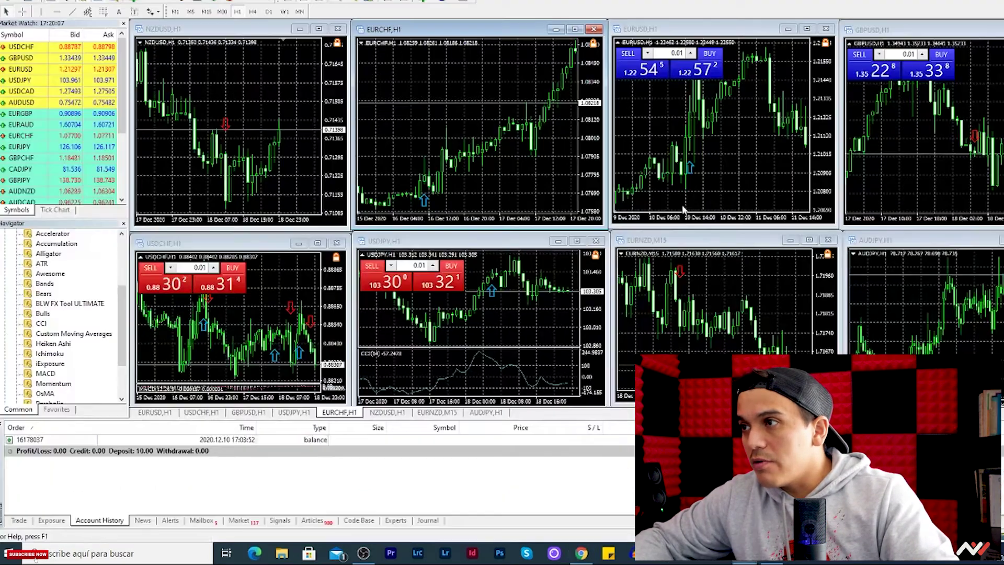
pyautogui.hotkey('alt', 'Tab')
# - Find the 16 Dec 11:00 EURCHF buy arrow at 1.0764 and place a long position there
pyautogui.moveTo(515, 191); pyautogui.dragTo(497, 172)
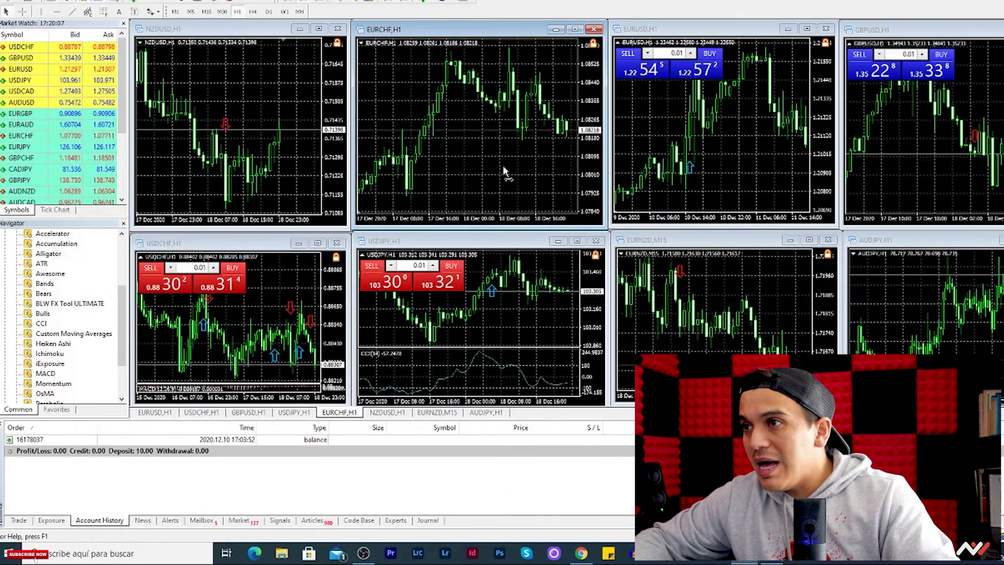
pyautogui.scroll(5, 535, 170)
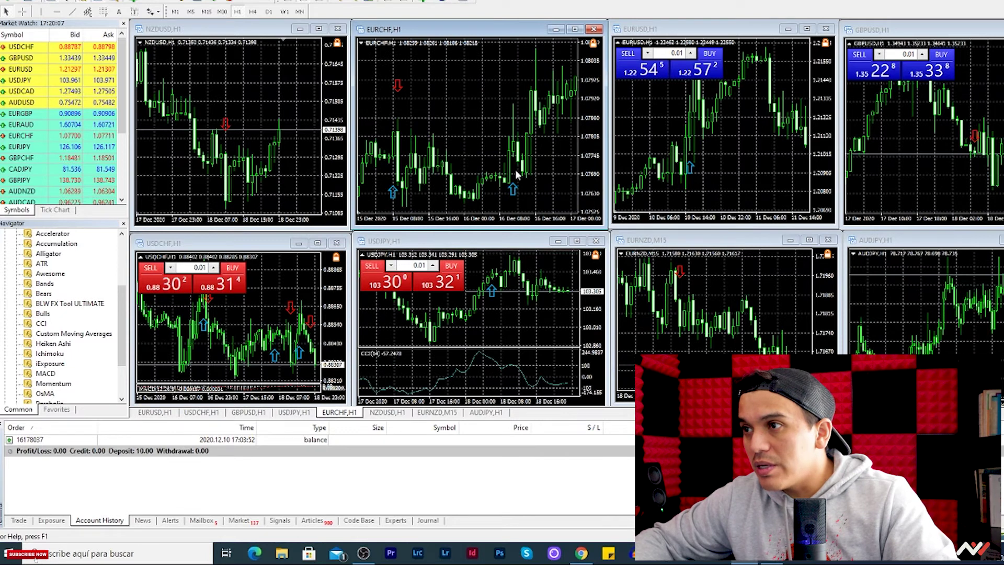
pyautogui.moveTo(465, 197)
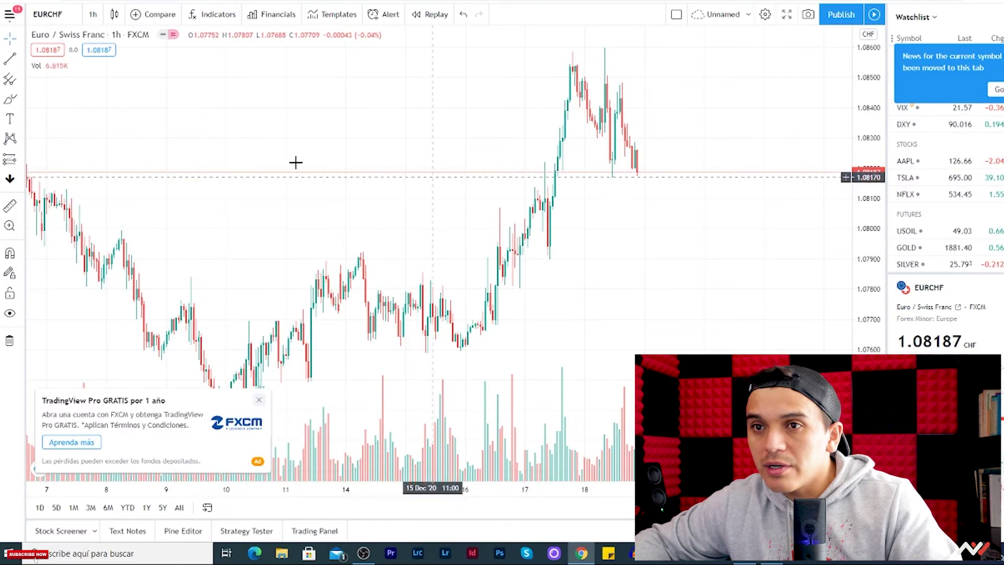
pyautogui.click(490, 320)
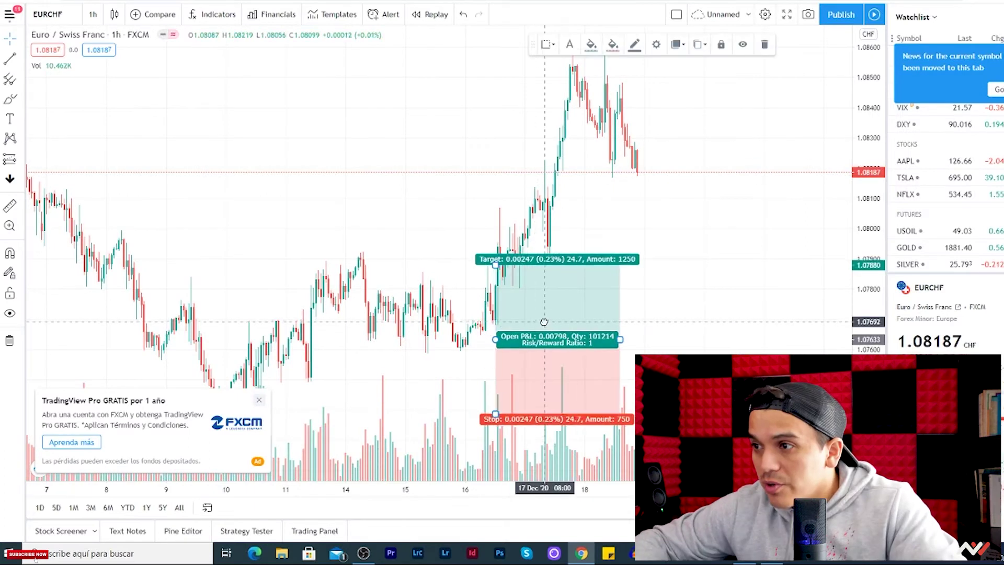
# - Align the EURCHF long position with the signal candle and raise its stop to tighten risk
pyautogui.moveTo(540, 320); pyautogui.dragTo(537, 317)
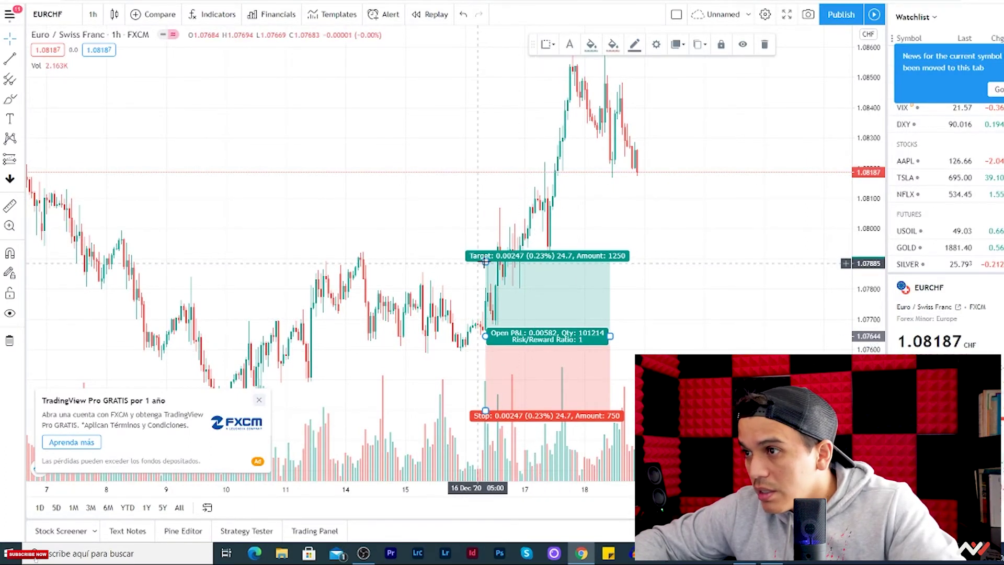
pyautogui.moveTo(486, 261); pyautogui.dragTo(483, 202)
pyautogui.click(697, 316)
pyautogui.scroll(-3, 698, 325)
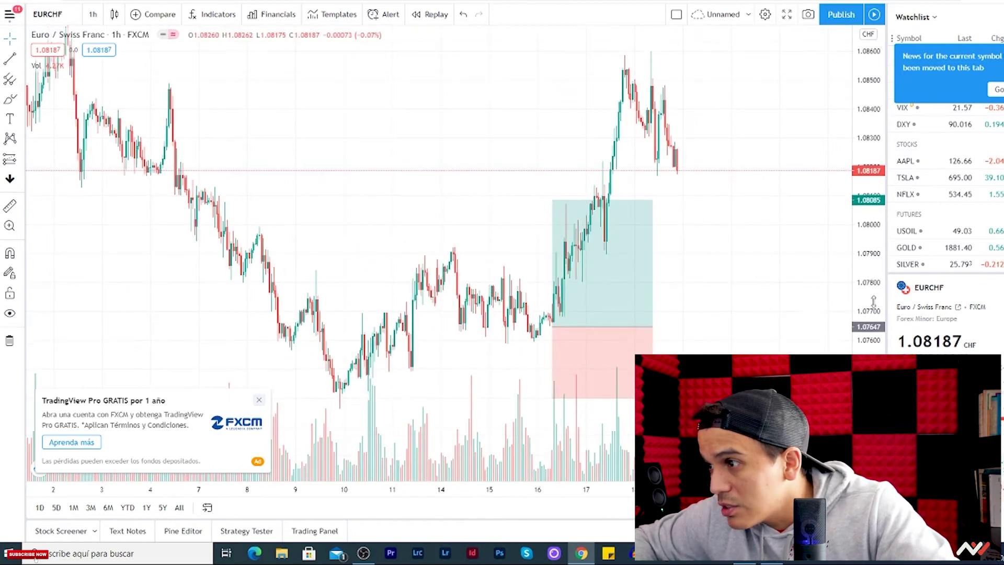
pyautogui.click(584, 391)
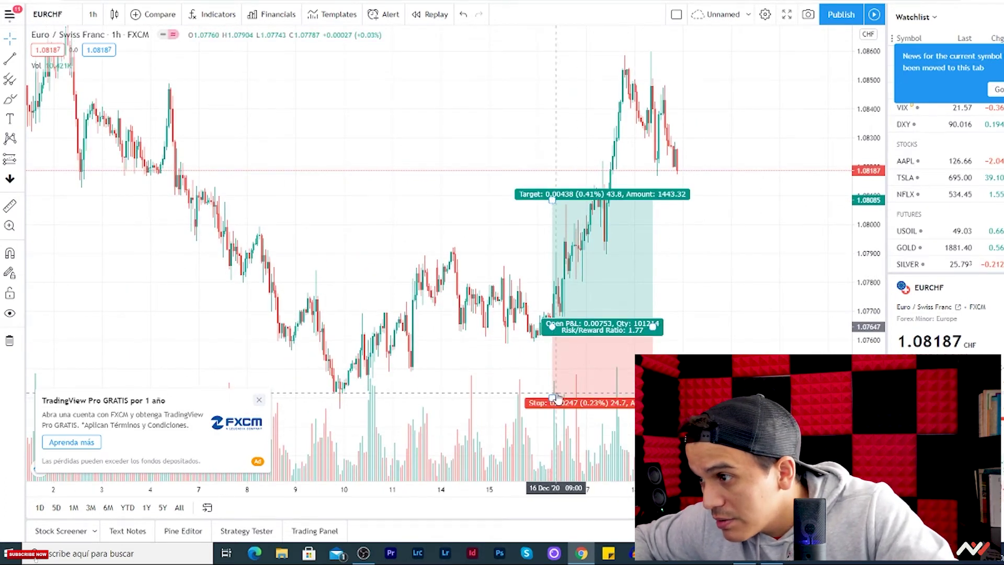
pyautogui.moveTo(553, 399); pyautogui.dragTo(552, 386)
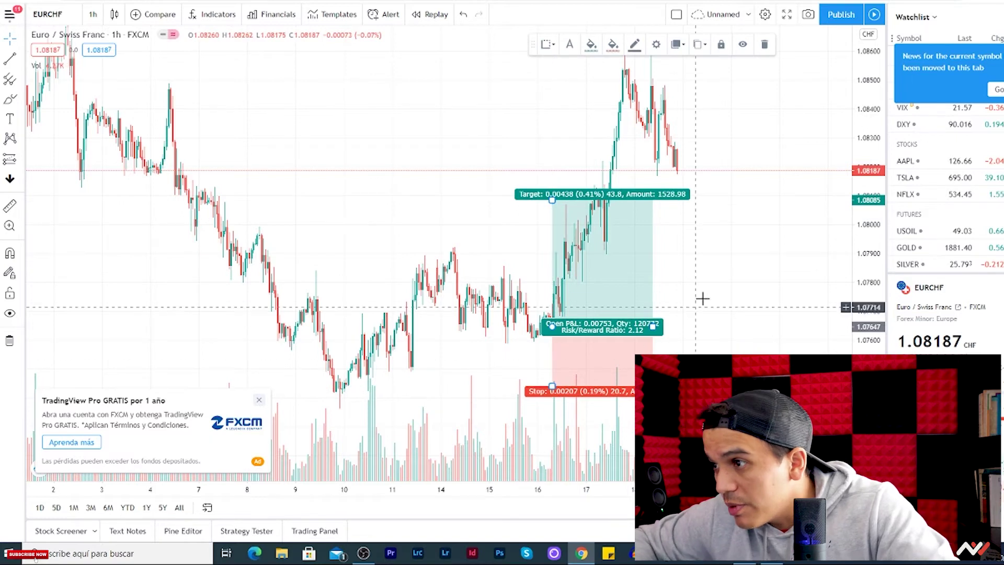
pyautogui.click(487, 352)
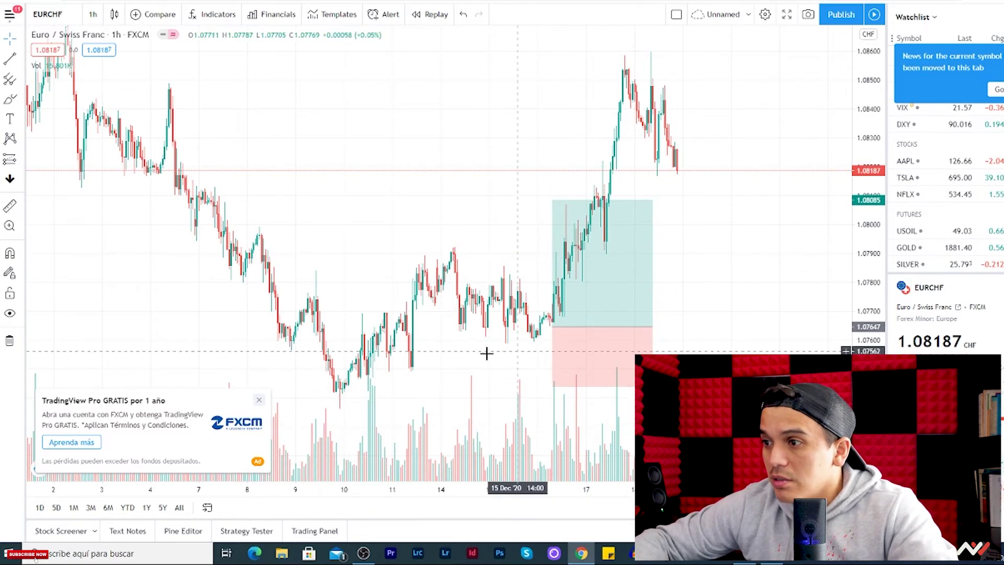
# - Set the long target at the 1.0856 swing high (0.85%) and widen the box over later candles
pyautogui.moveTo(553, 200); pyautogui.dragTo(553, 222)
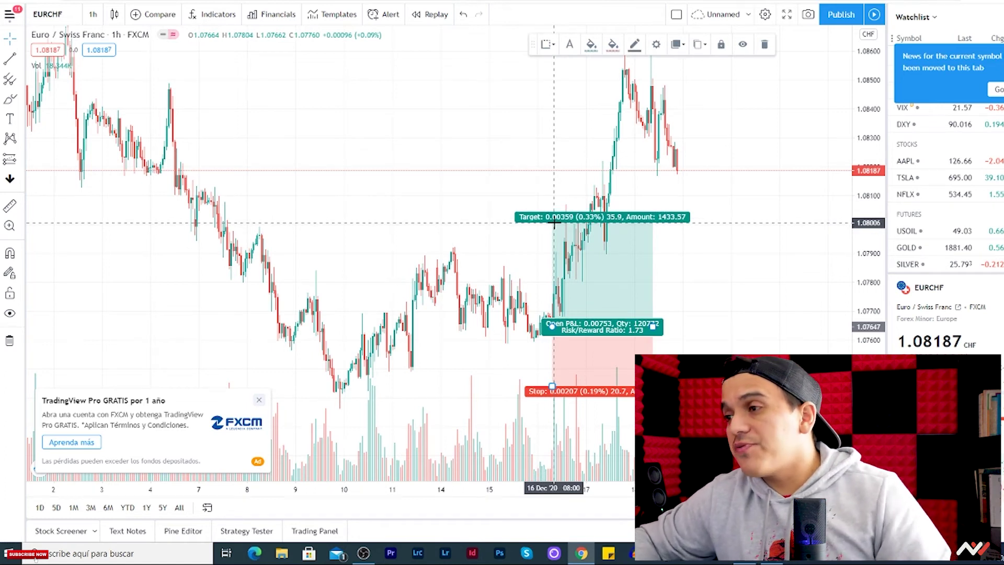
pyautogui.moveTo(554, 223); pyautogui.dragTo(548, 258)
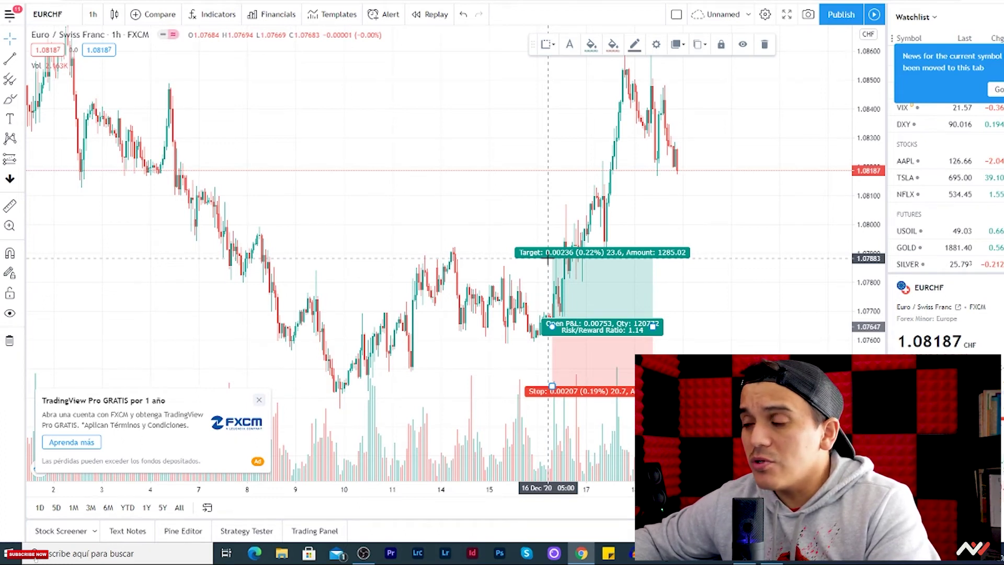
pyautogui.moveTo(548, 258)
pyautogui.mouseDown()
pyautogui.moveTo(552, 95)
pyautogui.moveTo(555, 170)
pyautogui.moveTo(554, 131)
pyautogui.mouseUp()
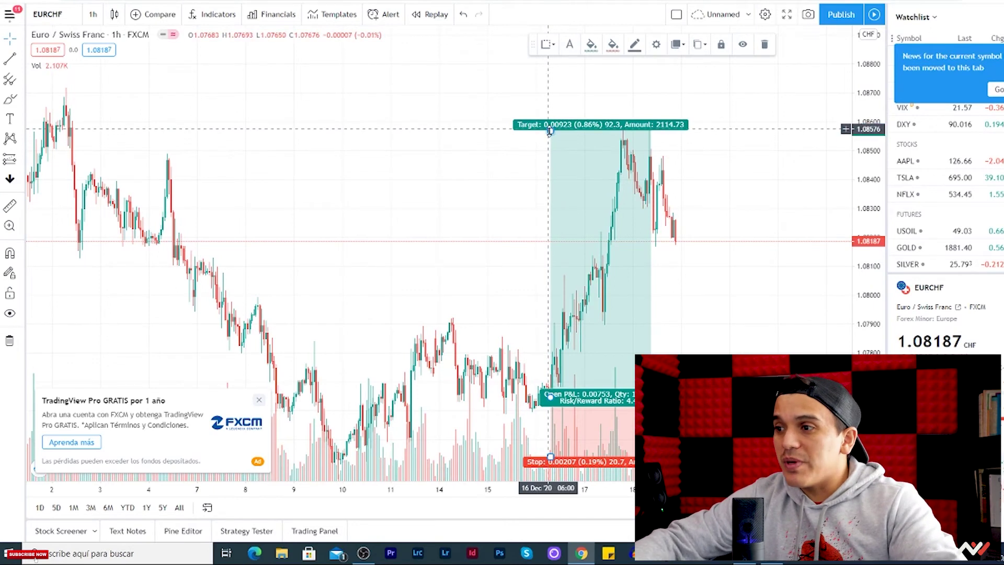
pyautogui.moveTo(549, 130); pyautogui.dragTo(570, 135)
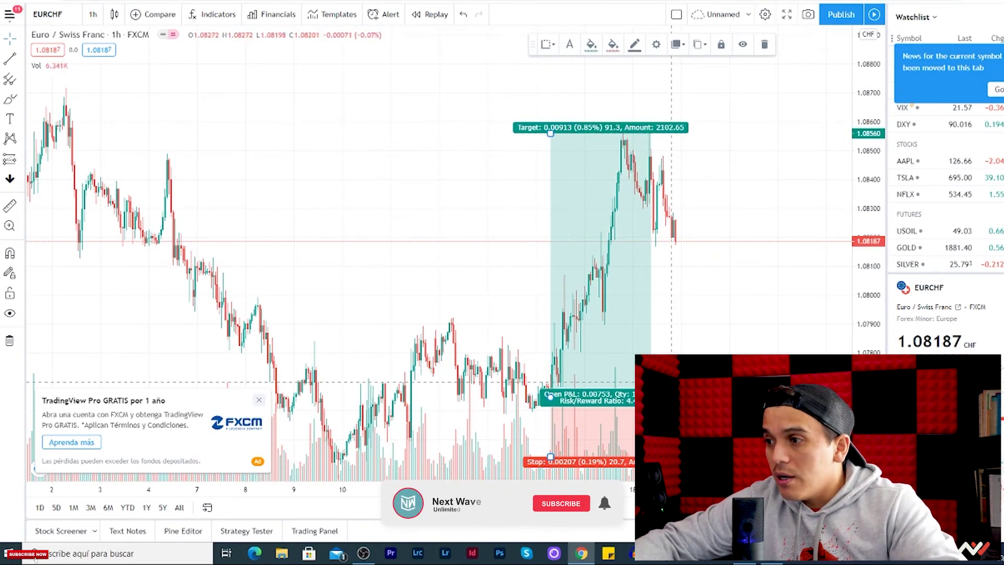
pyautogui.moveTo(650, 397); pyautogui.dragTo(810, 398)
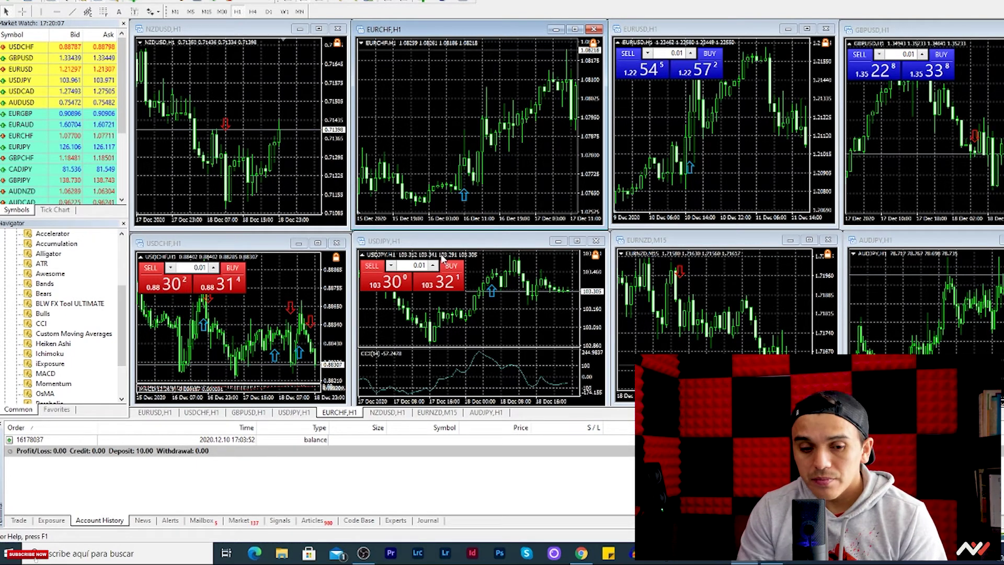
# - Scroll the EURUSD H1 chart forward through its arrow signals to the 18 Dec 22:00 bar
pyautogui.hotkey('alt', 'Tab')
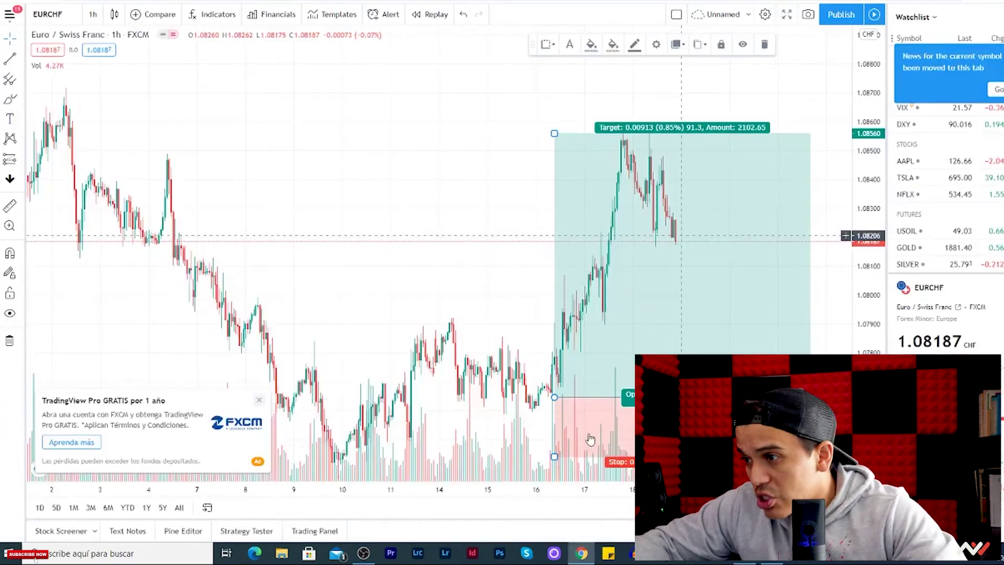
pyautogui.hotkey('alt', 'Tab')
pyautogui.click(707, 159)
pyautogui.scroll(-3, 726, 156)
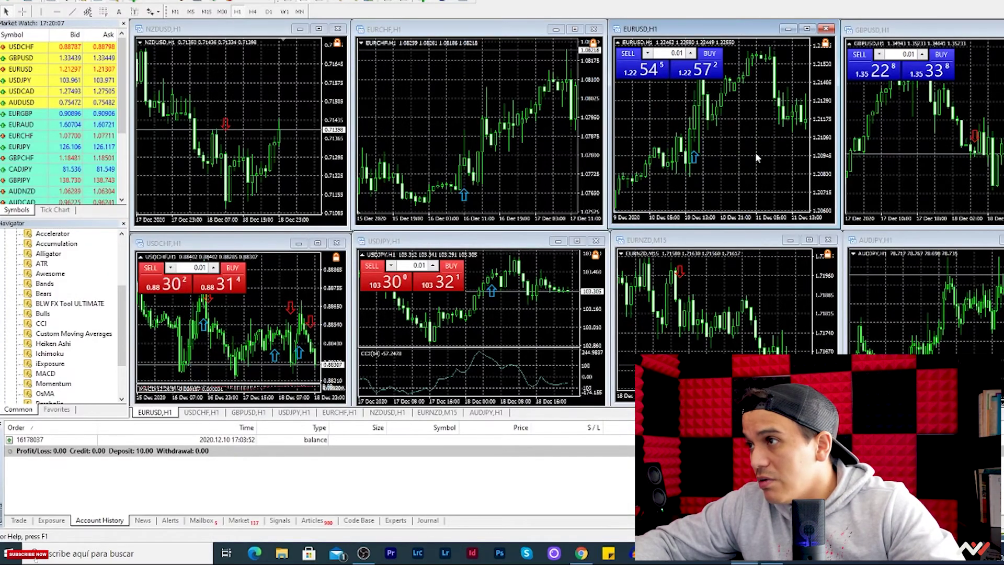
pyautogui.scroll(-1, 708, 199)
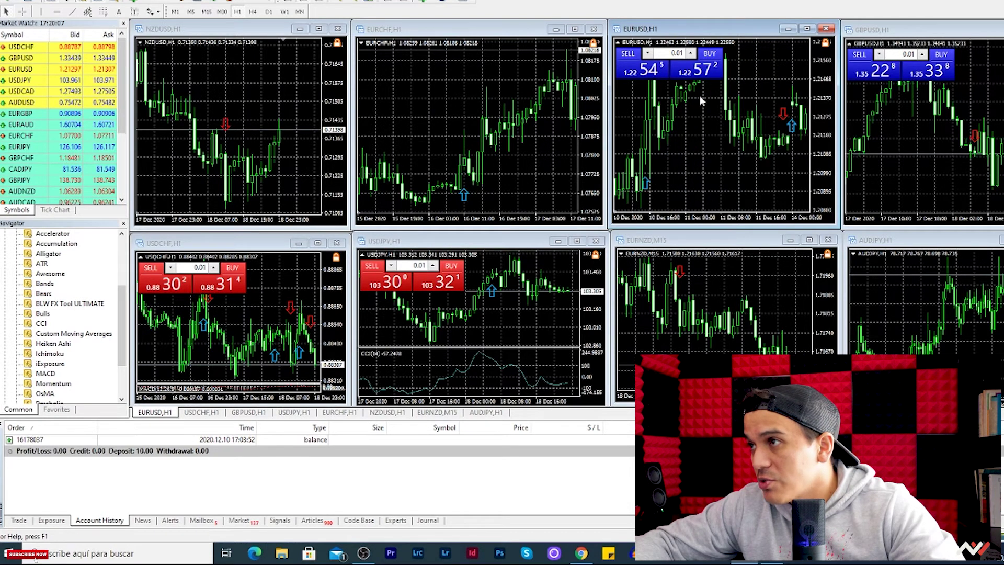
pyautogui.scroll(-2, 725, 130)
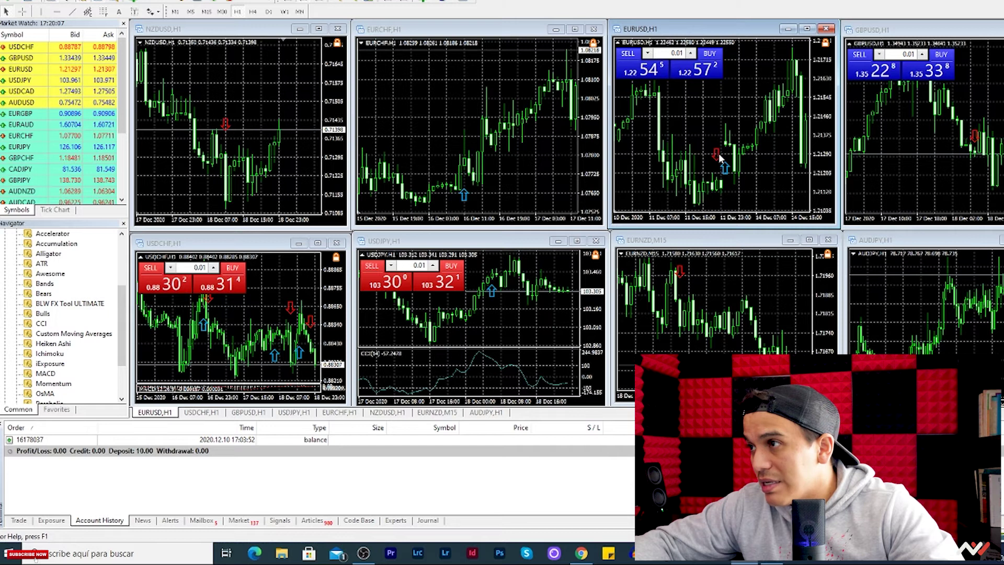
pyautogui.scroll(-2, 703, 195)
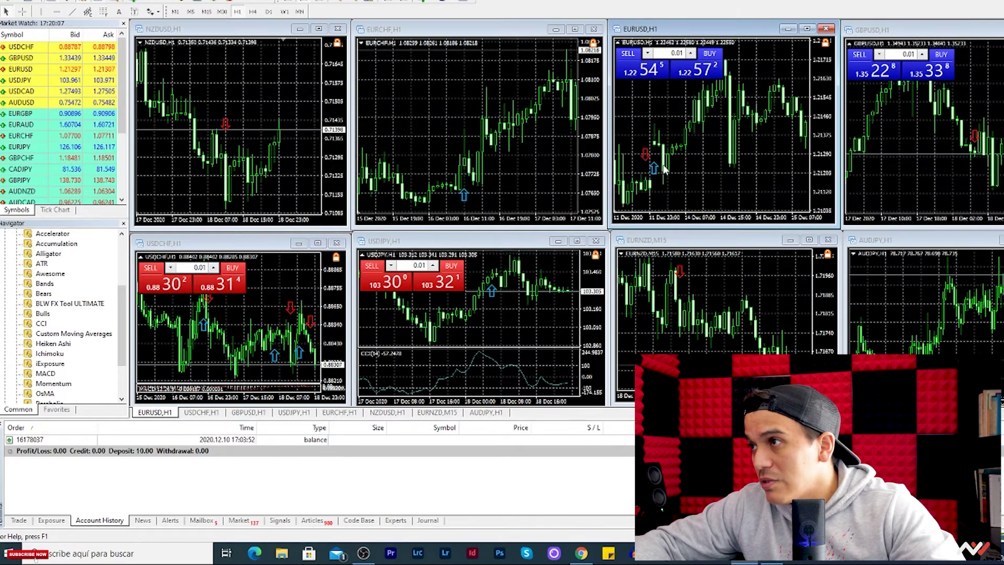
pyautogui.scroll(-5, 731, 93)
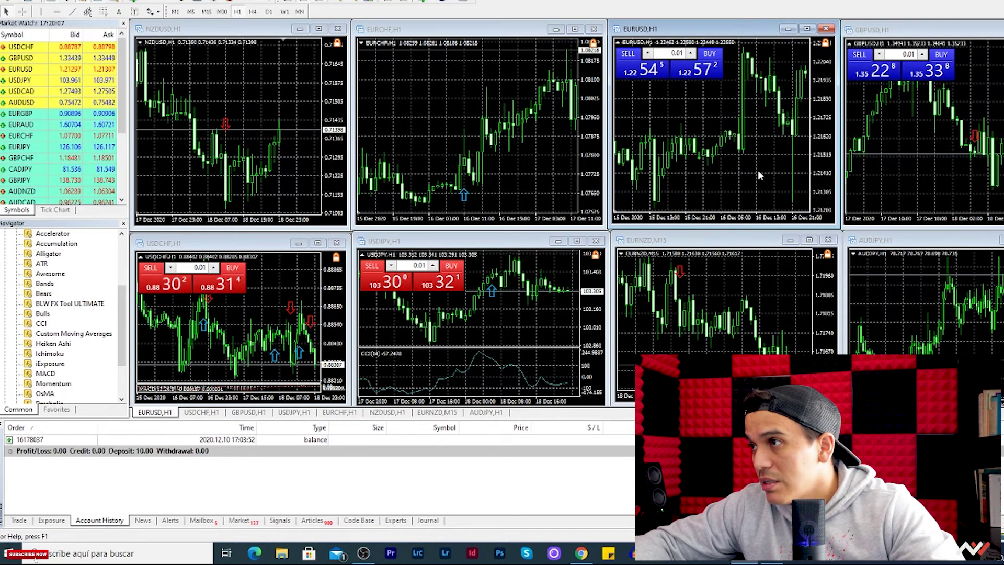
pyautogui.scroll(-2, 695, 188)
pyautogui.scroll(5, 741, 159)
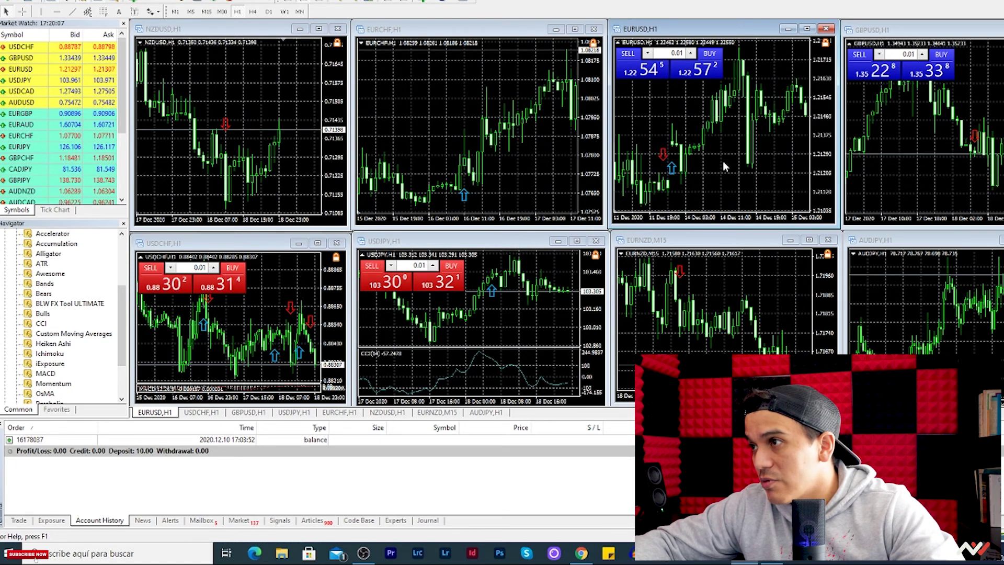
pyautogui.scroll(-10, 735, 132)
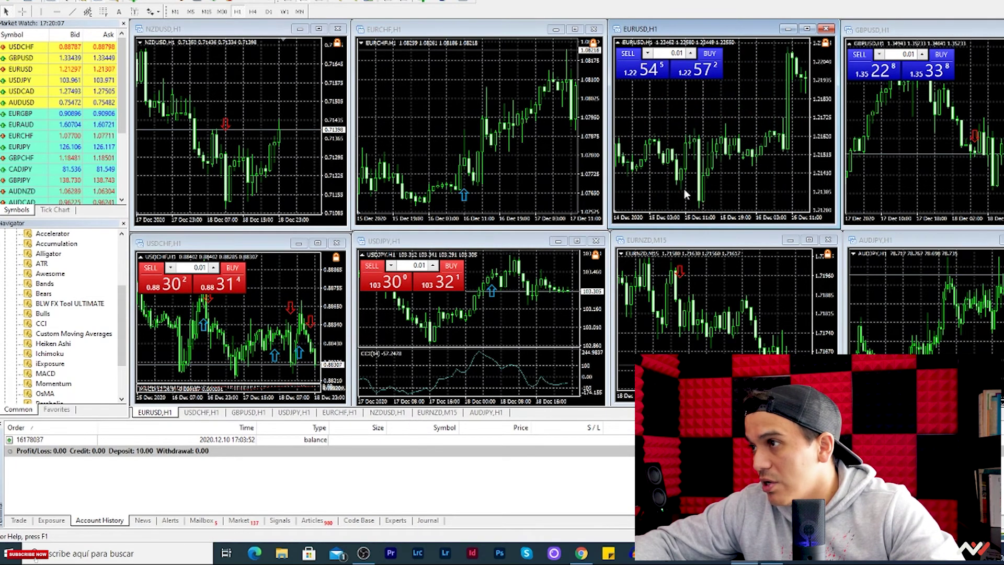
pyautogui.scroll(-5, 695, 183)
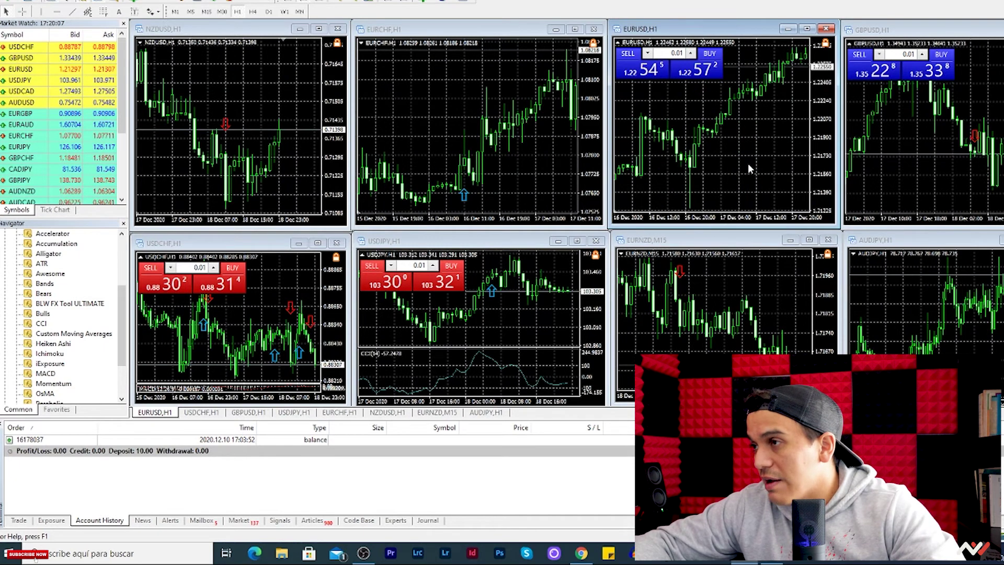
pyautogui.scroll(-3, 729, 166)
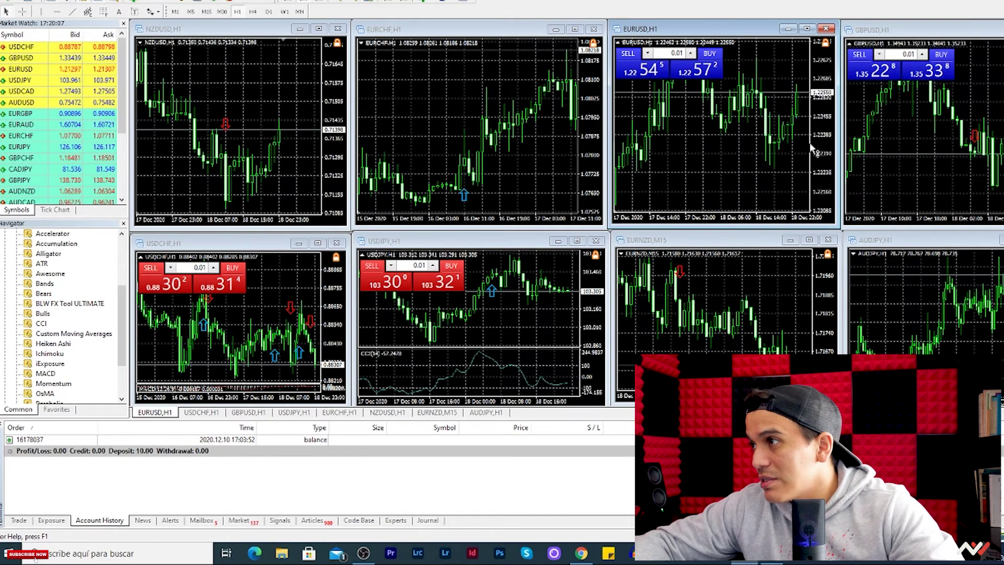
pyautogui.click(914, 155)
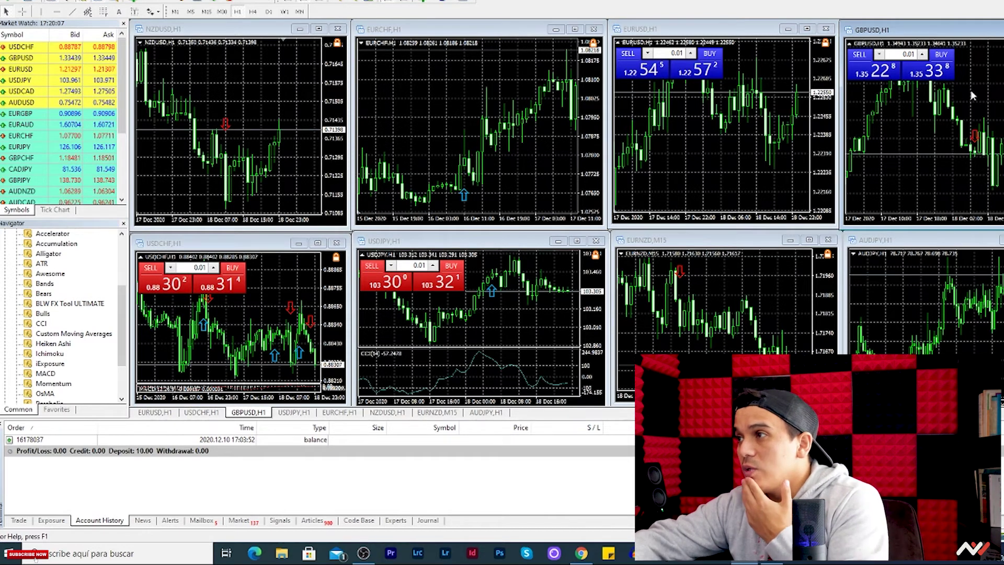
pyautogui.click(966, 328)
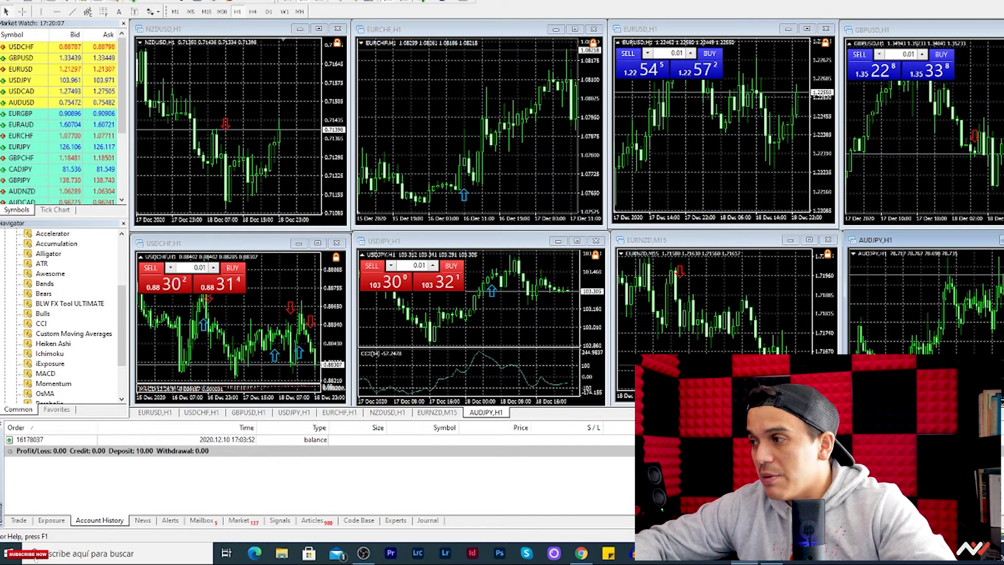
pyautogui.click(691, 306)
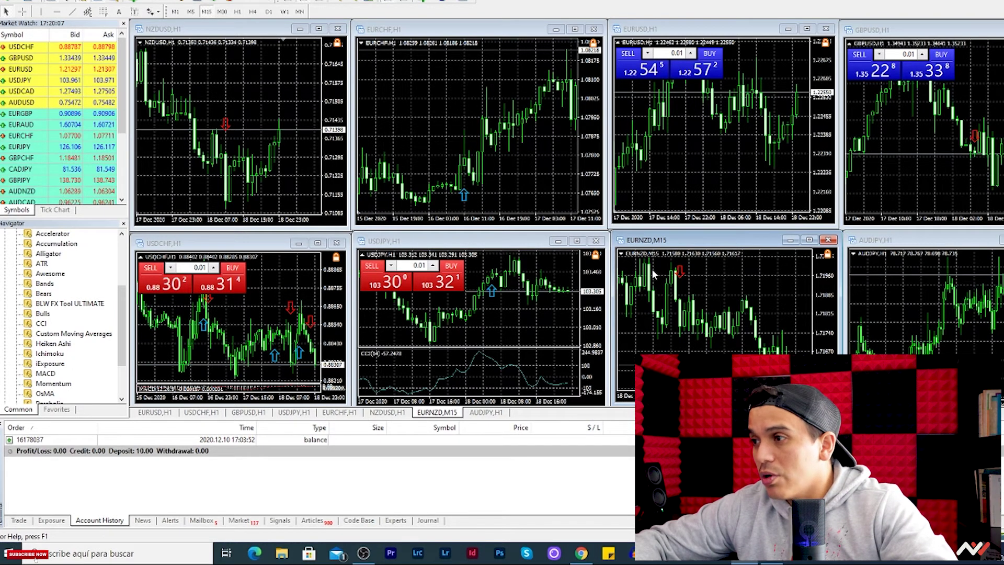
pyautogui.click(442, 312)
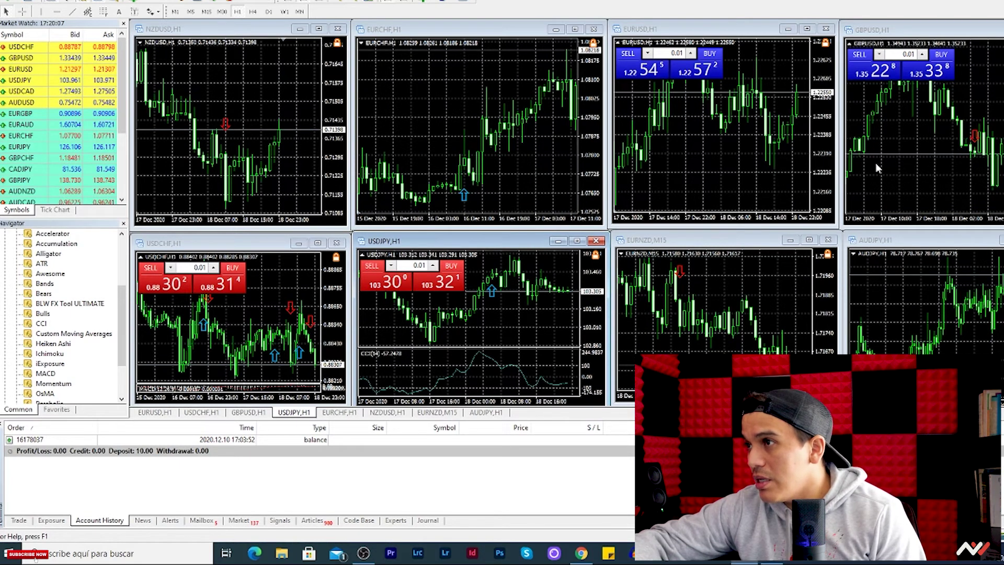
# - Drag the EURCHF H1 chart forward to its newest bars, ending 18 Dec 16:00
pyautogui.click(748, 149)
pyautogui.scroll(3, 748, 149)
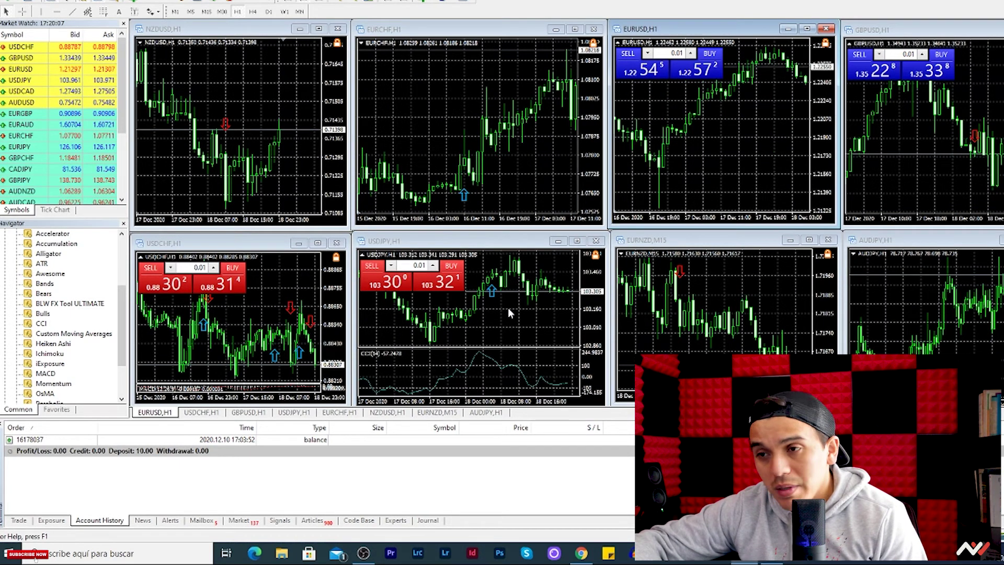
pyautogui.click(253, 343)
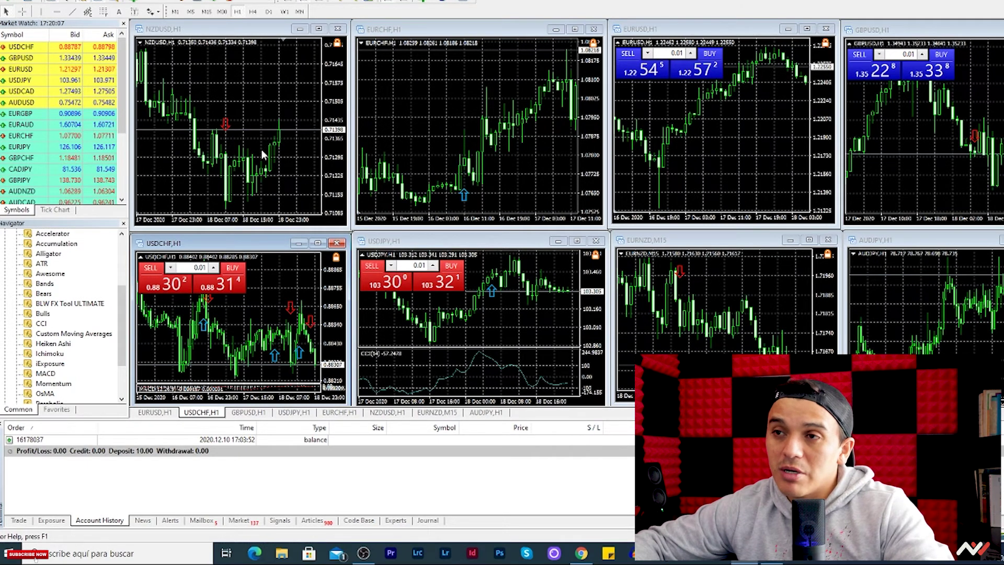
pyautogui.moveTo(554, 171); pyautogui.dragTo(519, 159)
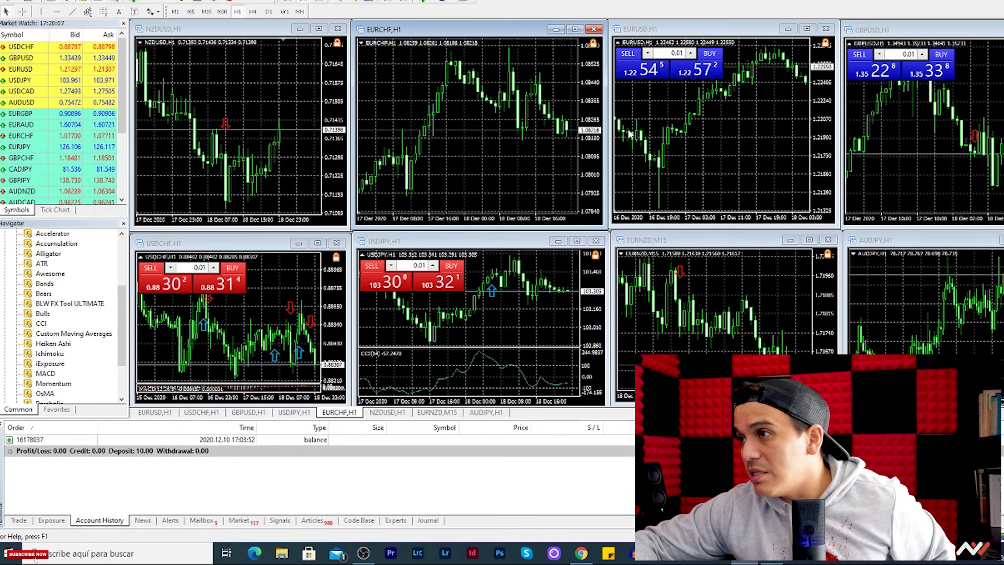
pyautogui.click(664, 168)
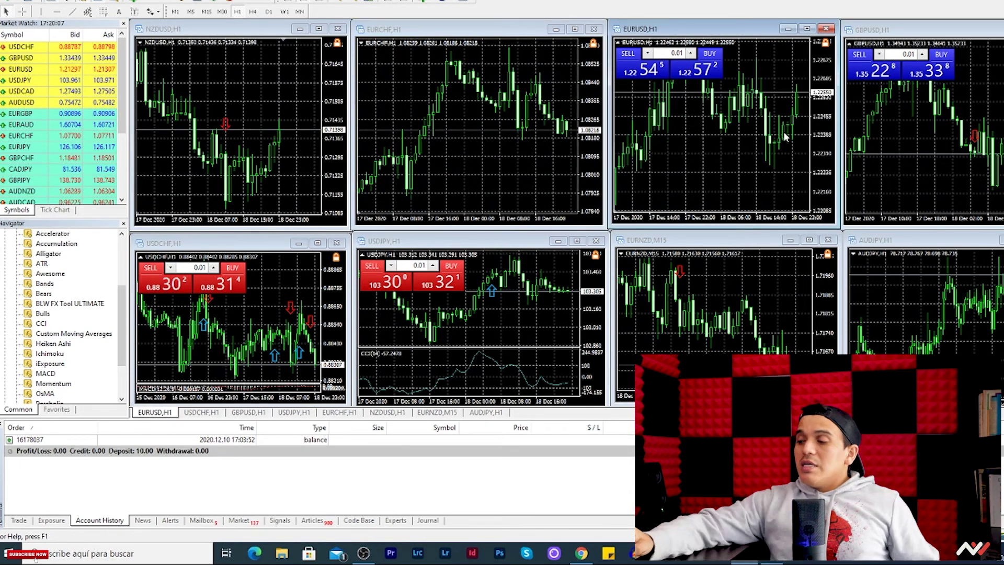